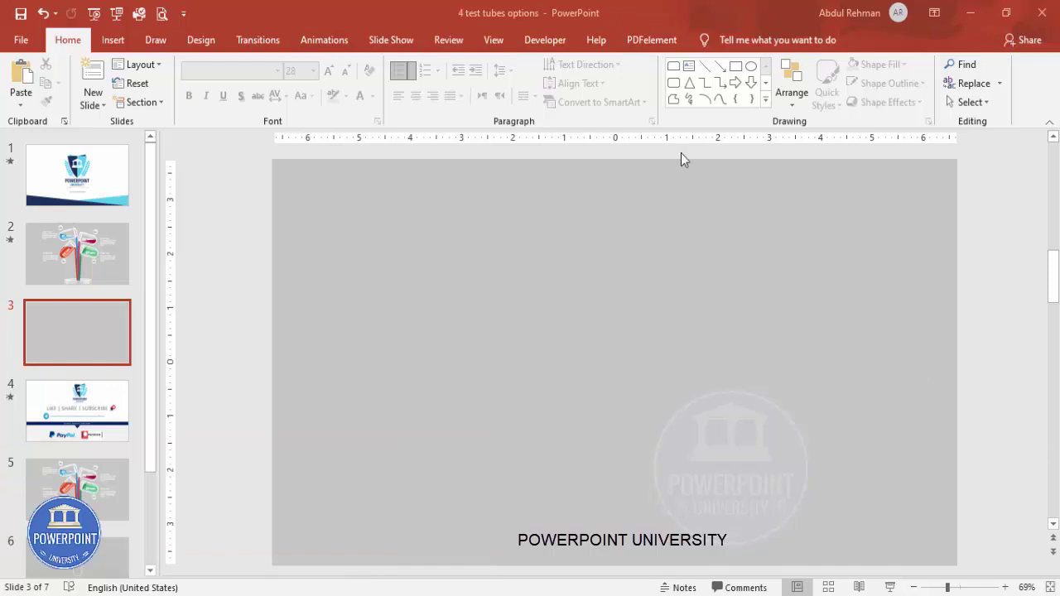
- Show the guides and draw a tall Top Corners Rounded rectangle with a fully rounded bottom and square top
click(495, 40)
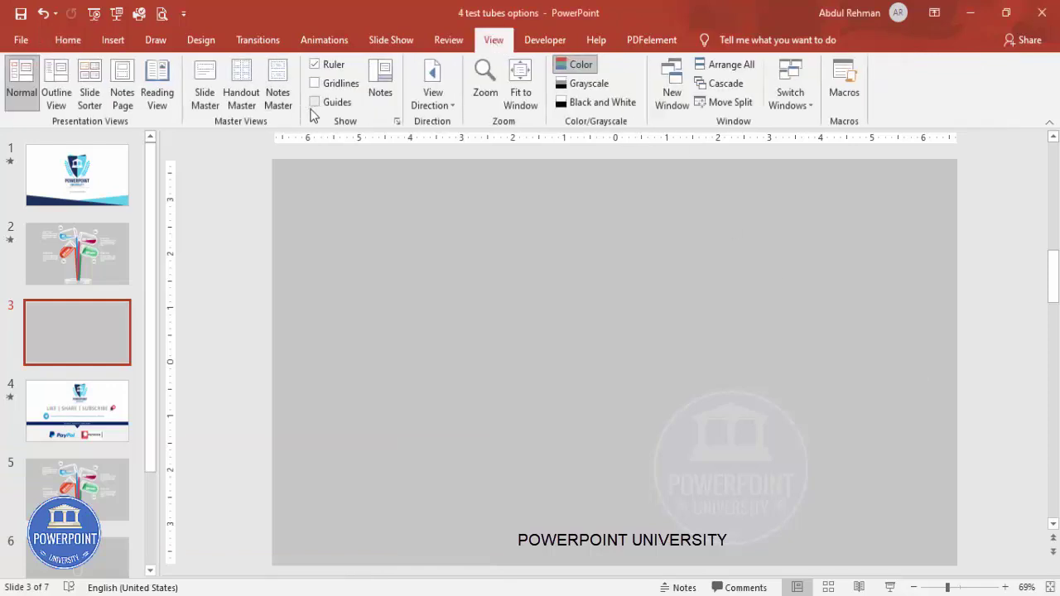
click(112, 41)
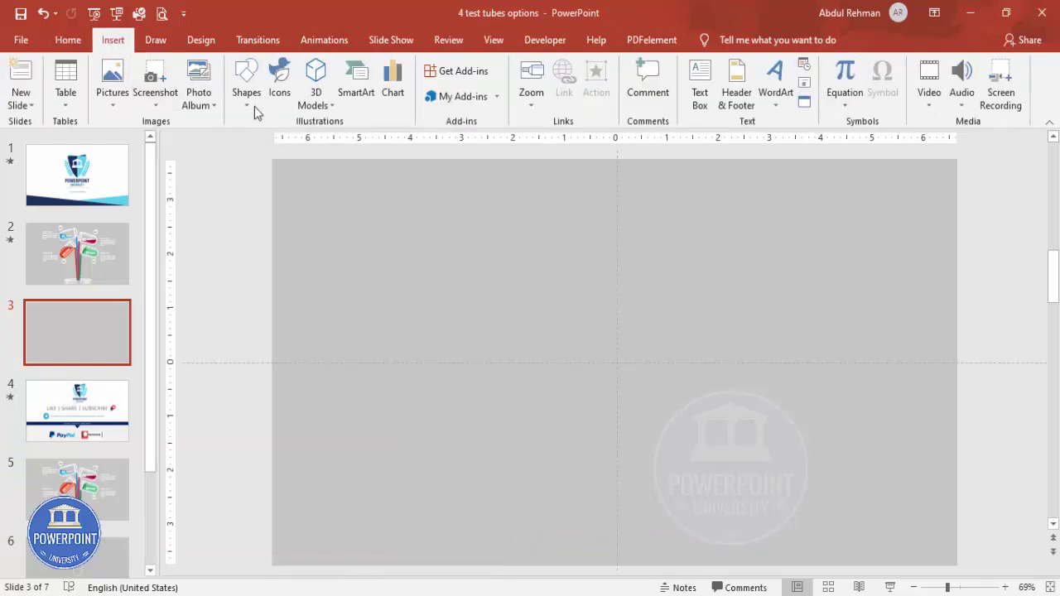
click(247, 82)
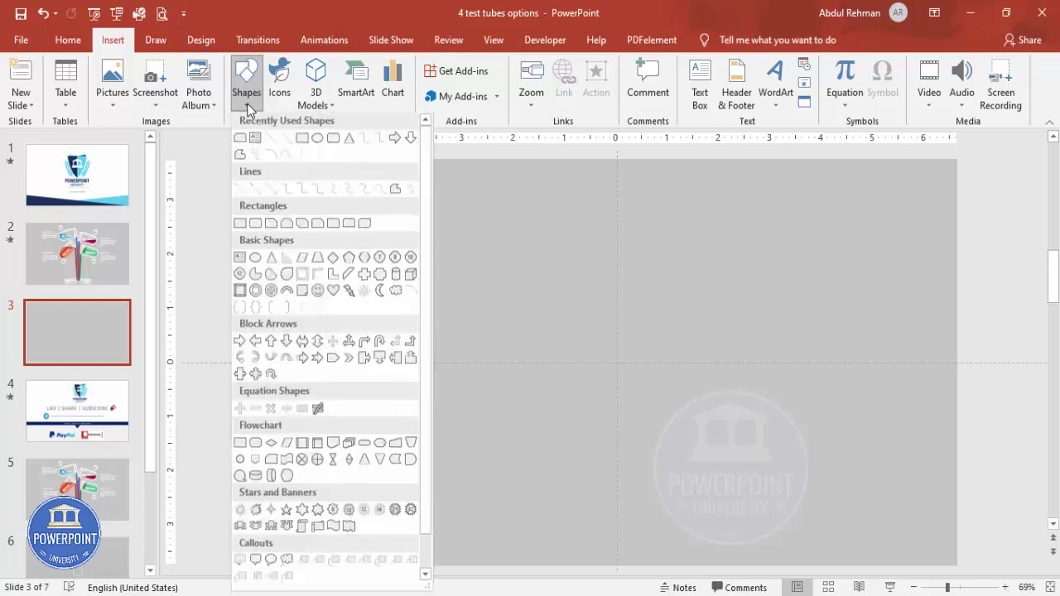
click(349, 225)
drag(578, 287, 644, 440)
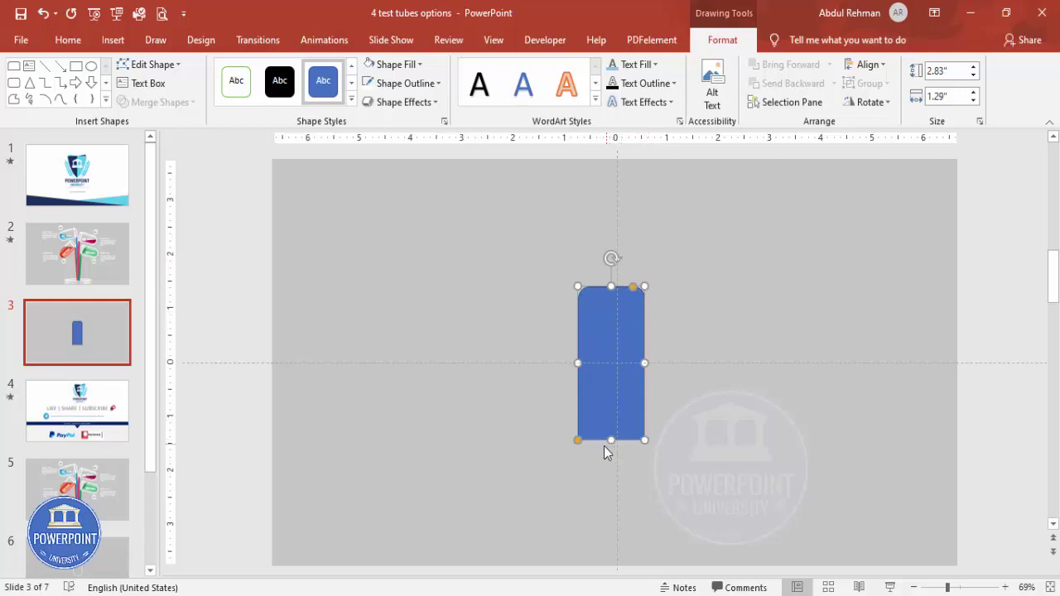
drag(578, 445, 624, 444)
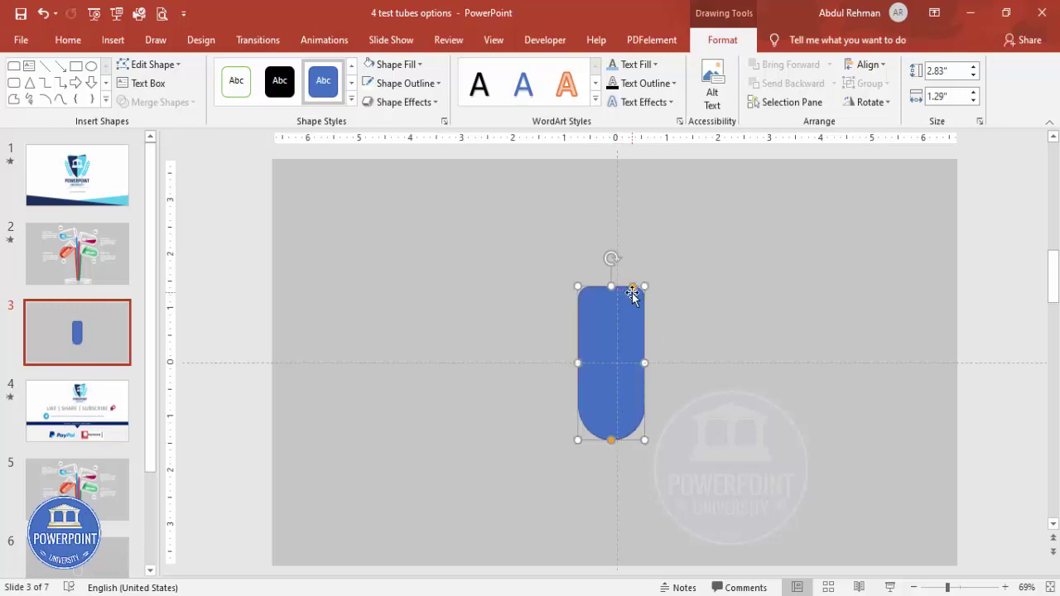
drag(635, 292, 611, 277)
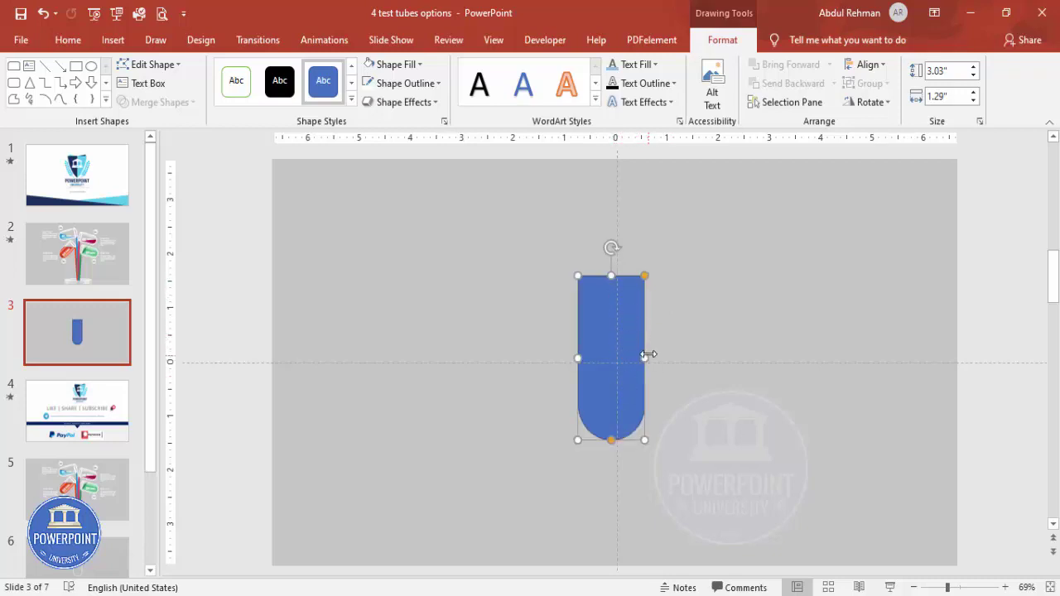
- Give the tube shape a white 3 pt outline
click(438, 84)
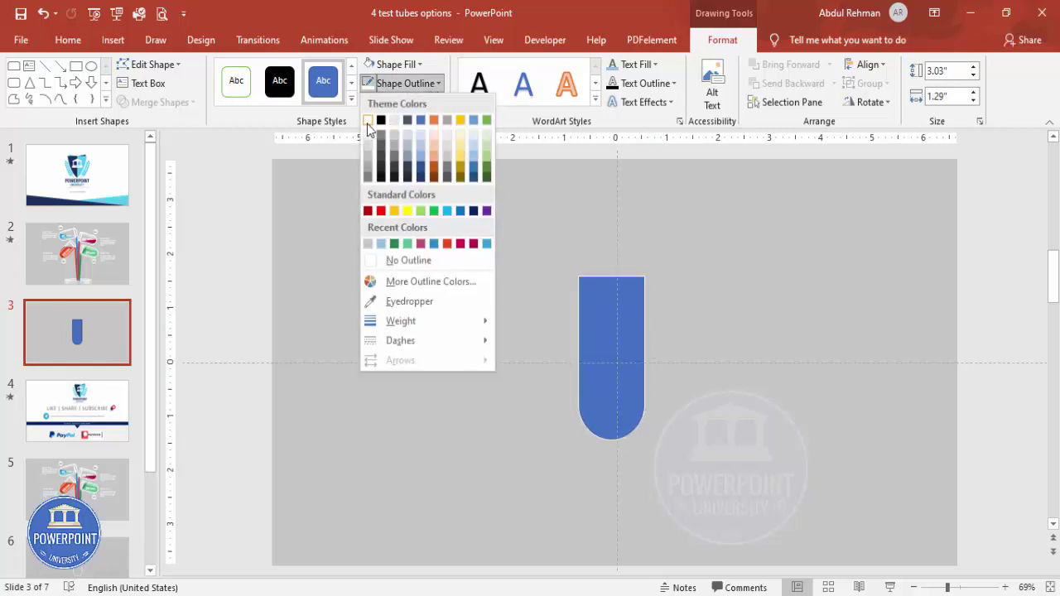
click(368, 121)
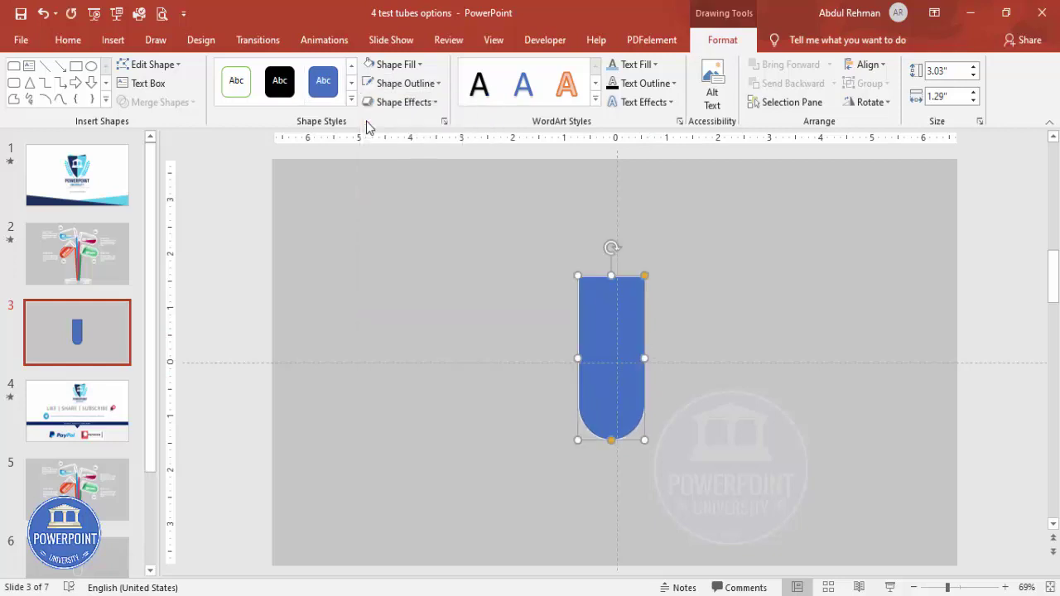
click(416, 86)
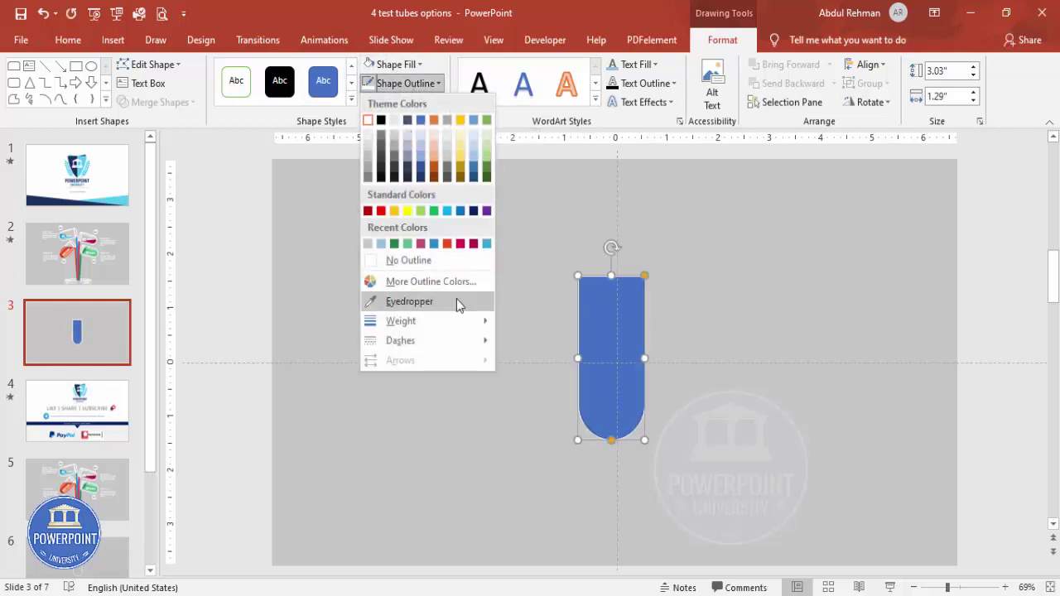
mouse_move(447, 329)
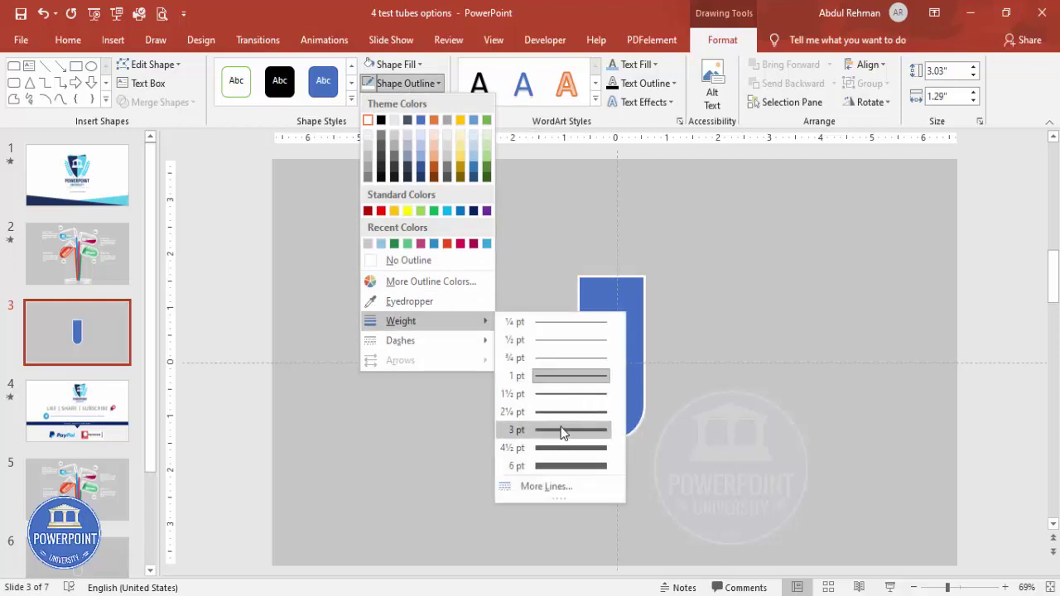
click(563, 430)
- Align the tube to the slide's centre and middle, then deselect it
click(865, 65)
click(882, 105)
click(866, 64)
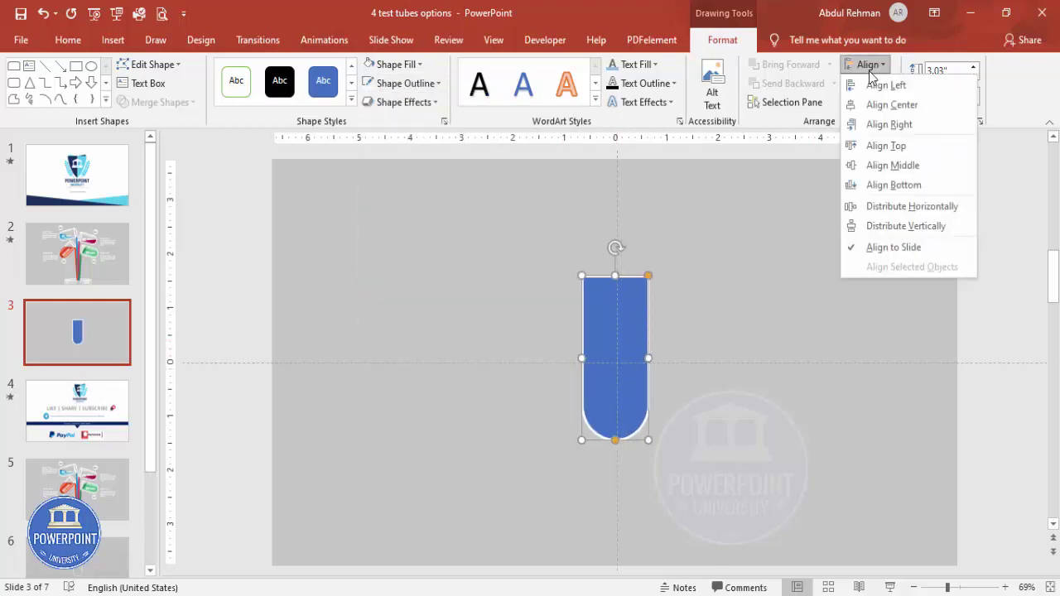
click(891, 165)
click(745, 287)
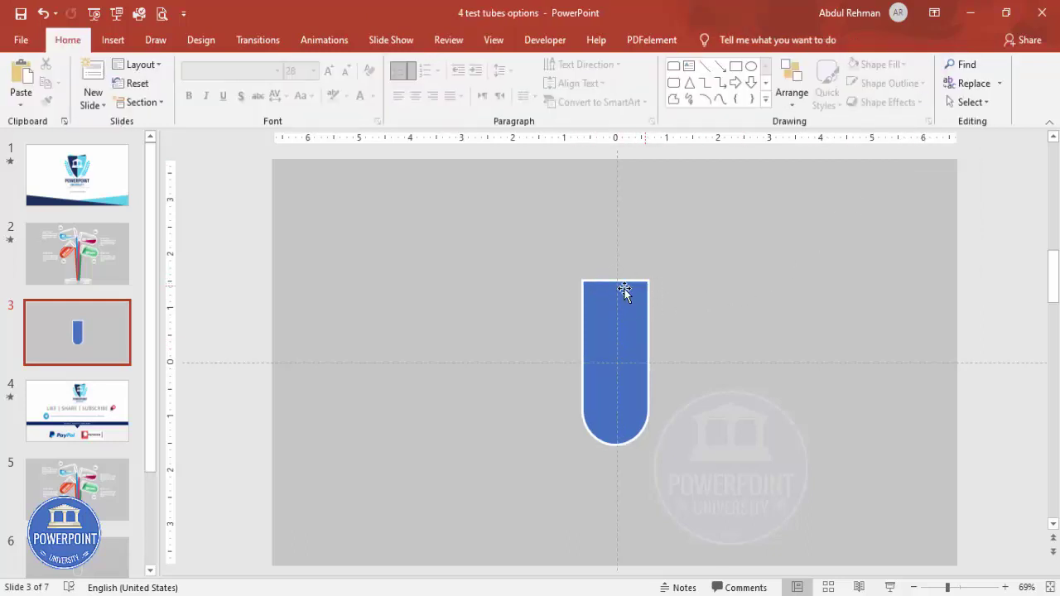
click(113, 40)
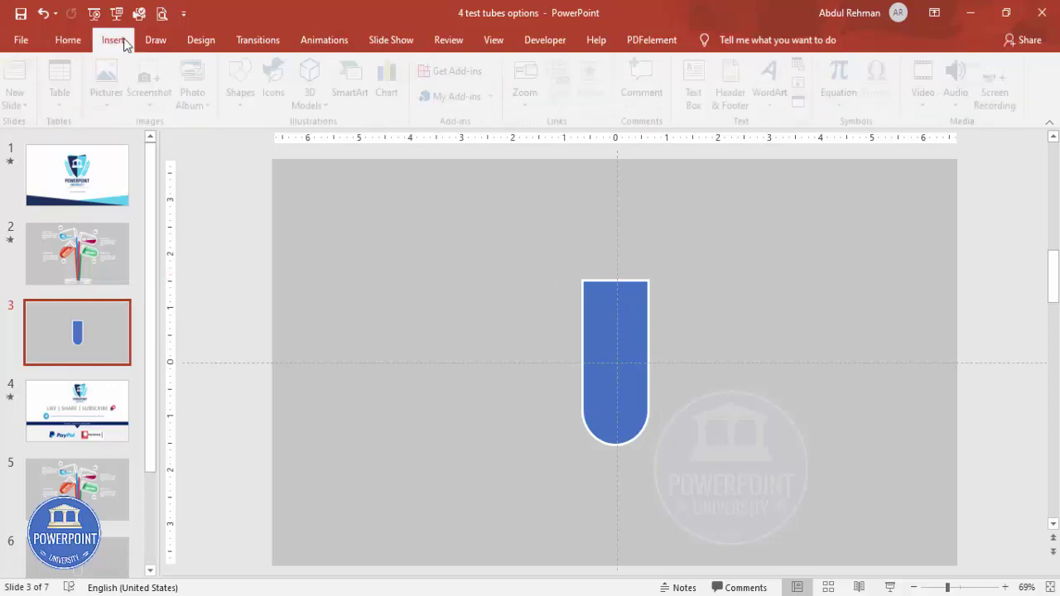
- Draw an oval across the top of the tube
click(246, 82)
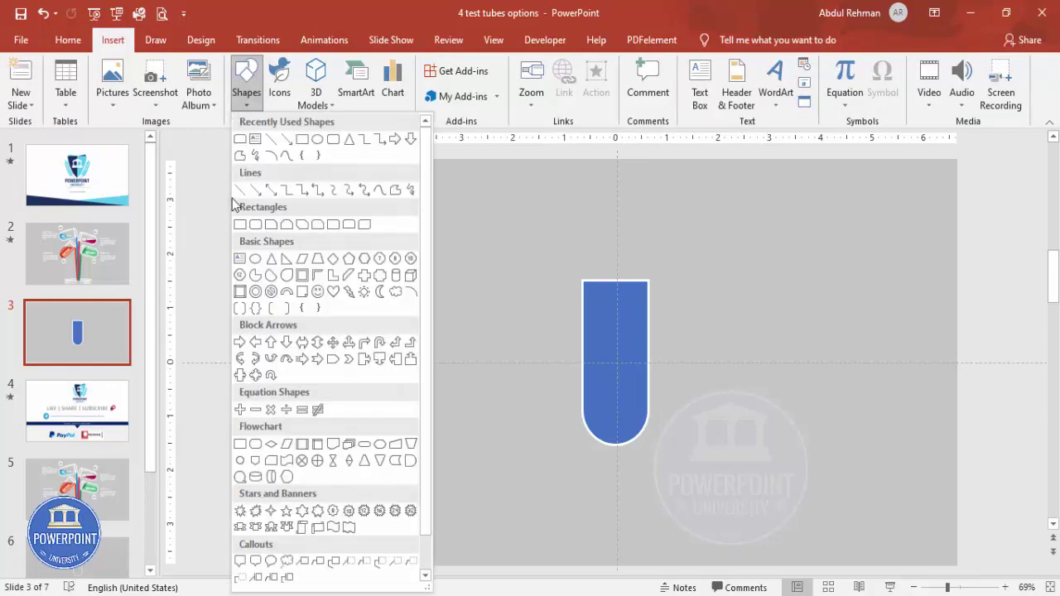
click(256, 259)
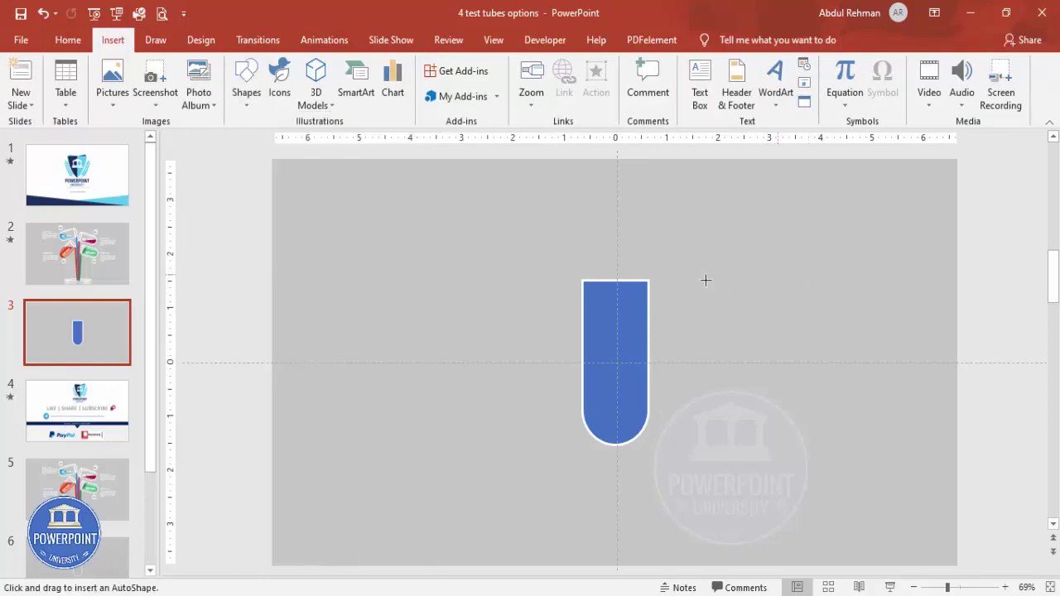
drag(580, 275, 663, 290)
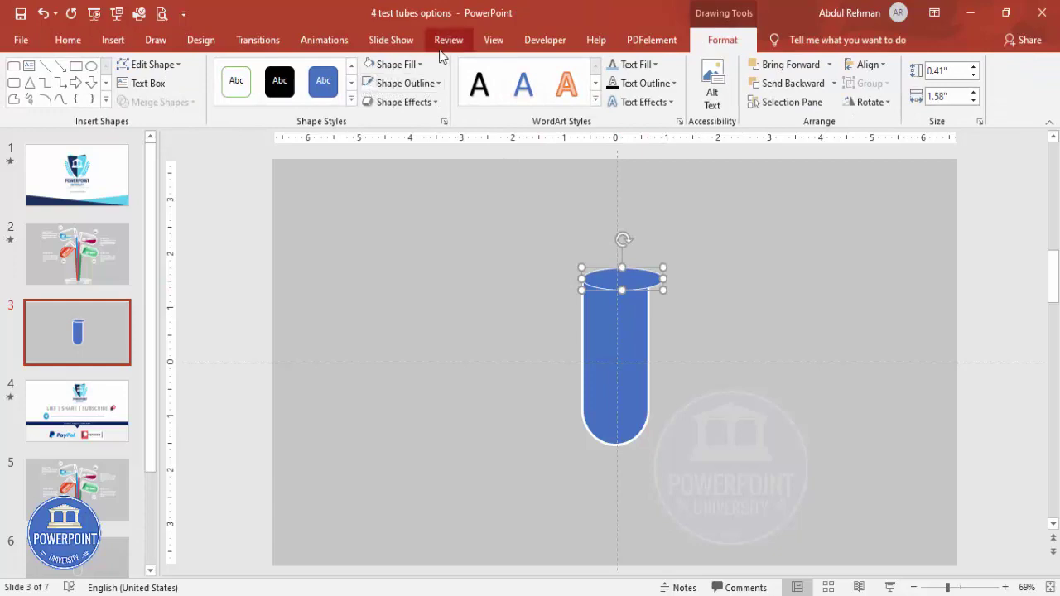
click(397, 64)
click(390, 65)
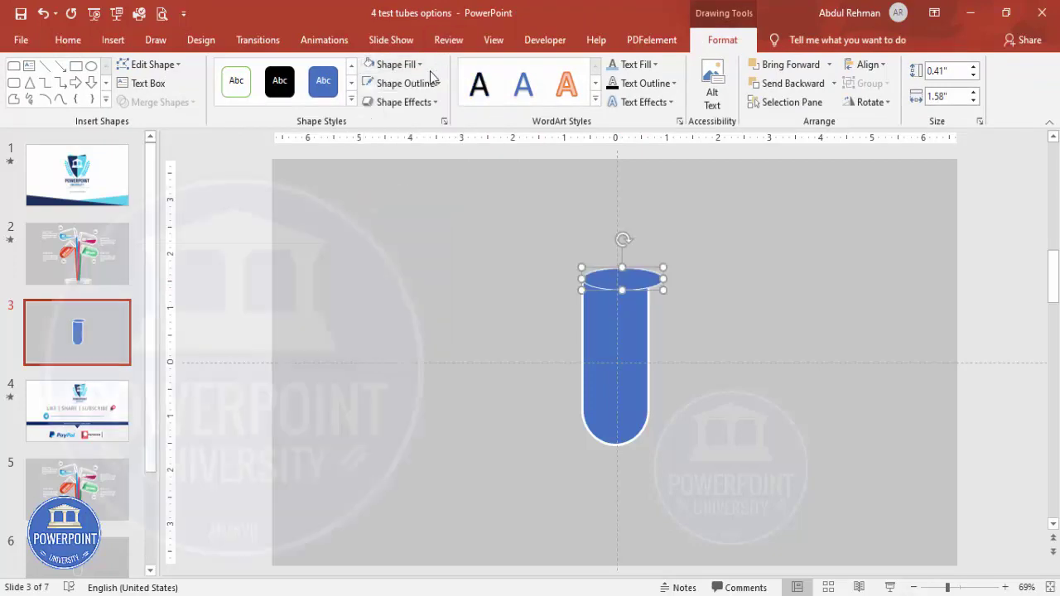
- Give the oval a thinner white outline and nudge it up onto the tube's rim
click(406, 83)
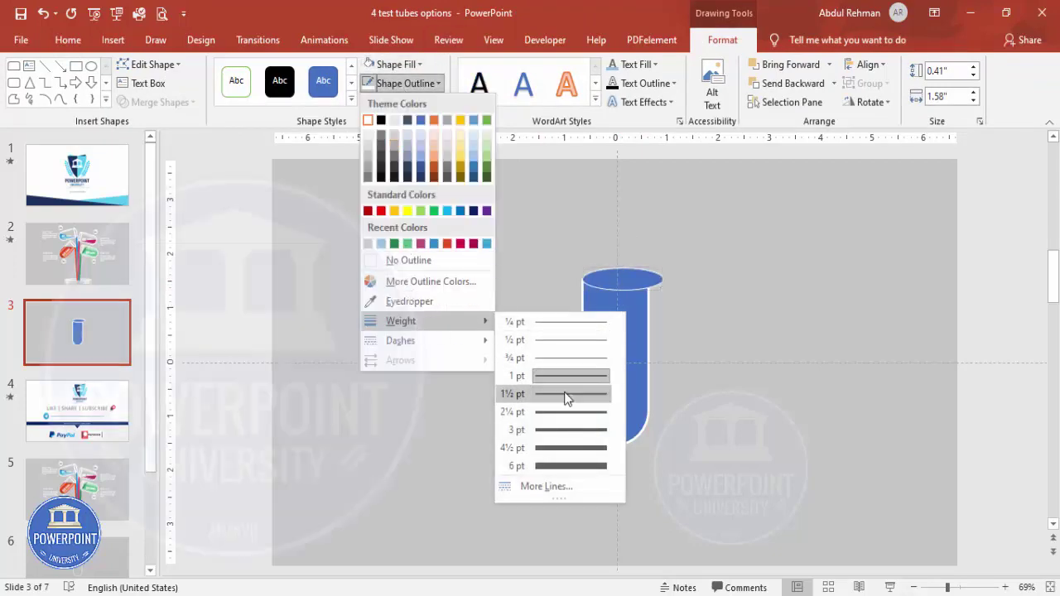
click(554, 427)
click(625, 280)
mouse_move(639, 291)
mouse_down()
mouse_move(626, 273)
mouse_move(631, 287)
mouse_up()
- Zoom in and narrow the oval from both sides to the tube's width
click(964, 589)
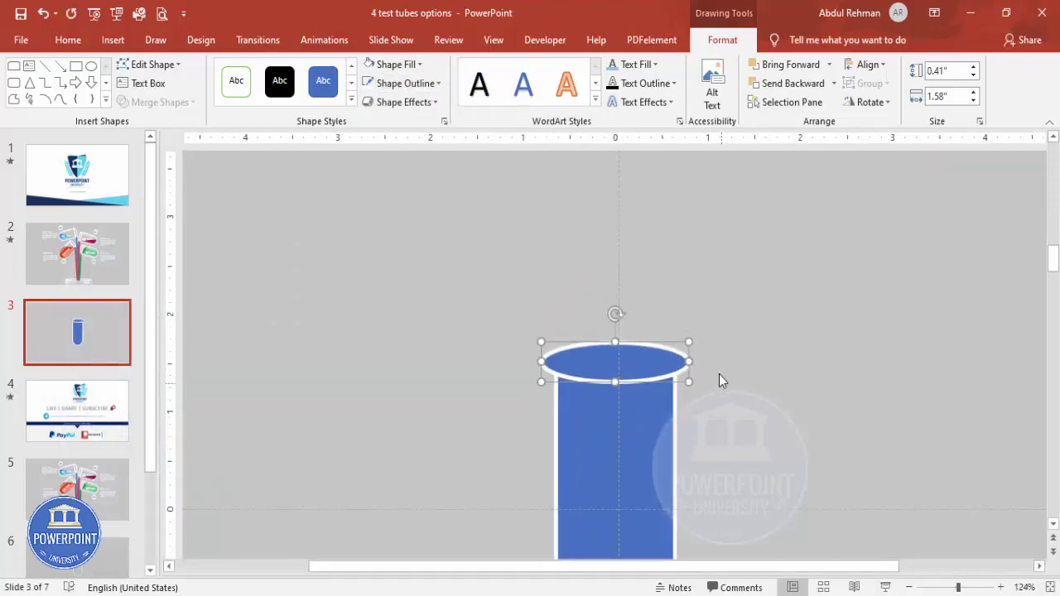
drag(687, 359, 682, 360)
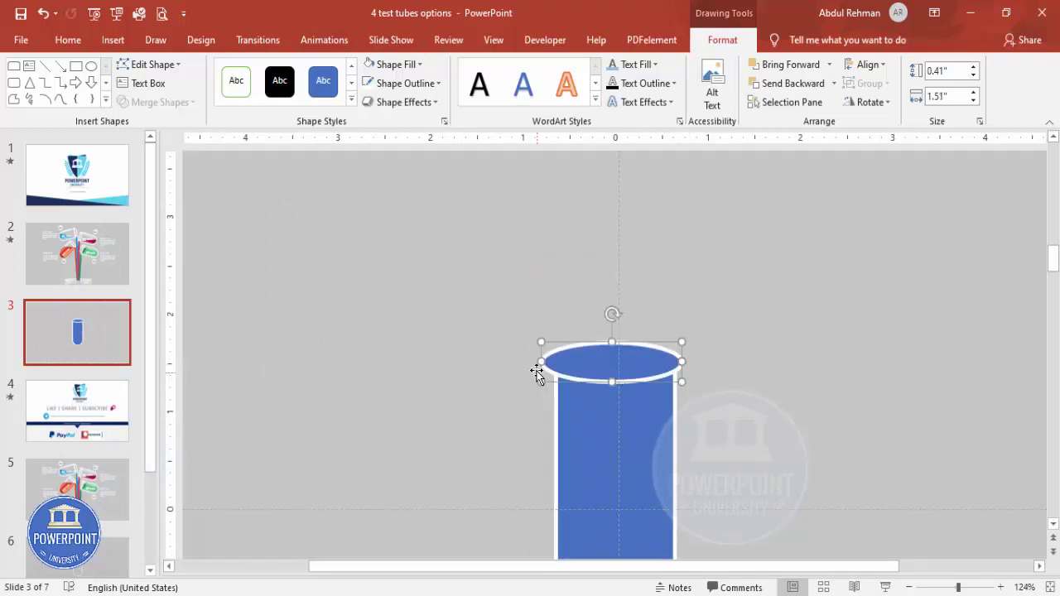
drag(542, 362, 551, 359)
- Set a copy of the oval aside above, centre the rim oval, and select body and oval
drag(618, 372, 737, 243)
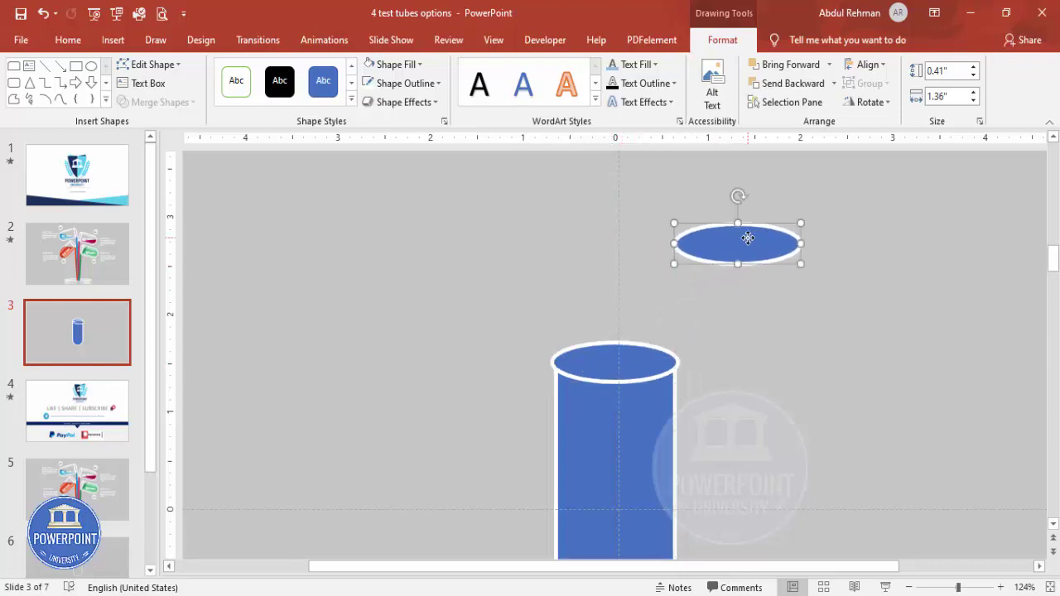
click(643, 367)
drag(639, 367, 641, 365)
click(646, 405)
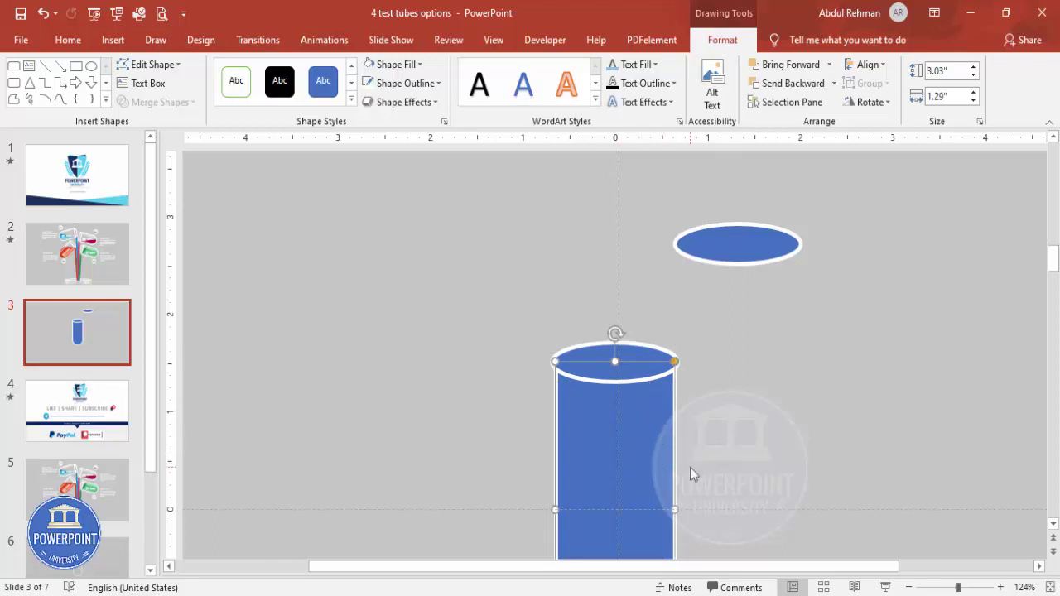
shift+click(639, 351)
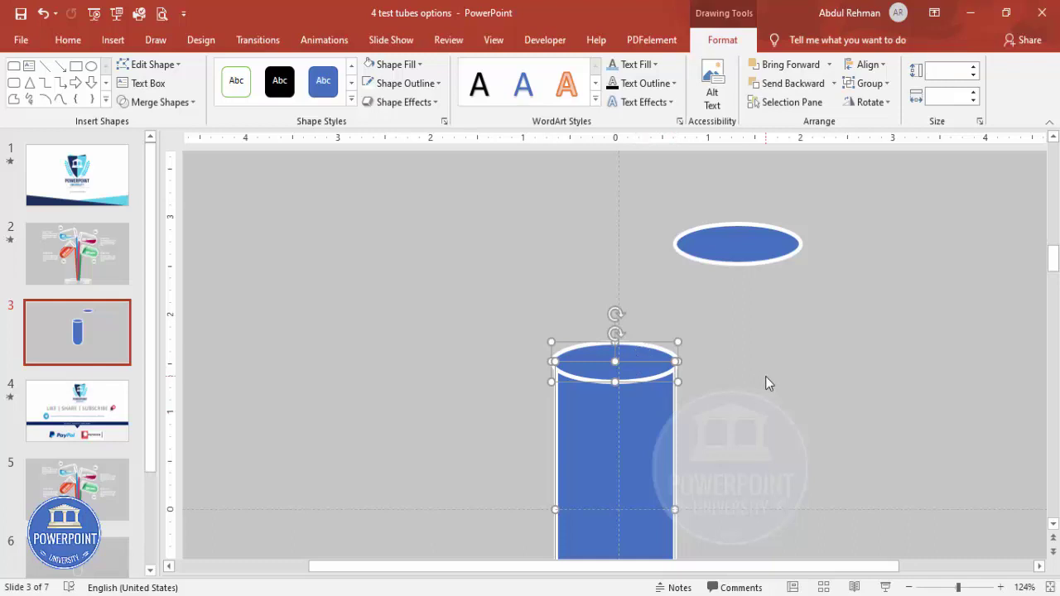
- Subtract the oval from the cylinder and give the result No Fill
click(158, 102)
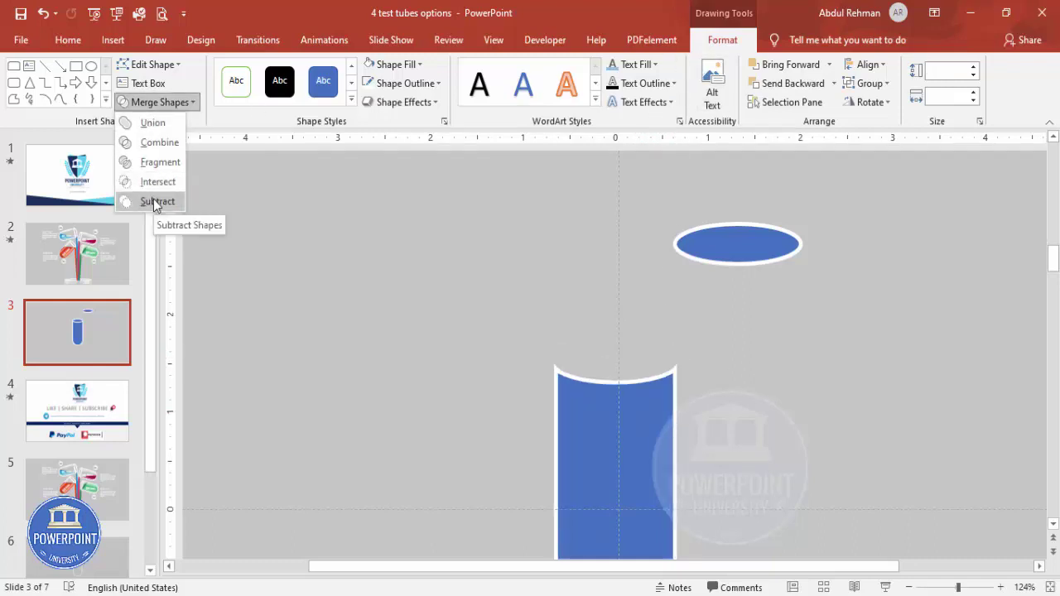
click(154, 201)
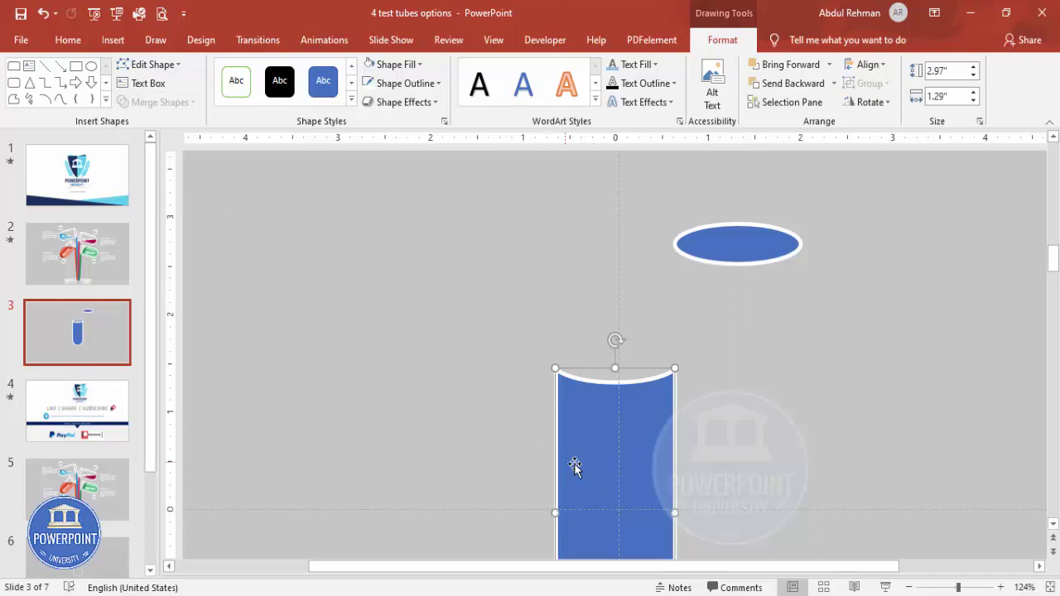
click(395, 70)
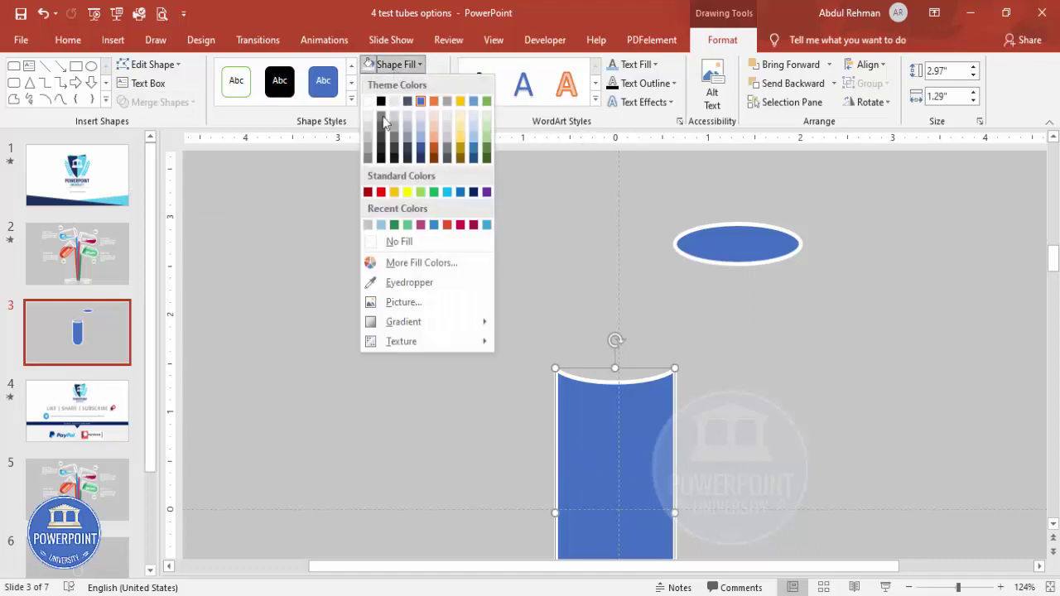
click(394, 242)
- Move the spare ellipse onto the tube's top, give it No Fill, and resize it slightly
click(752, 241)
drag(761, 243, 638, 360)
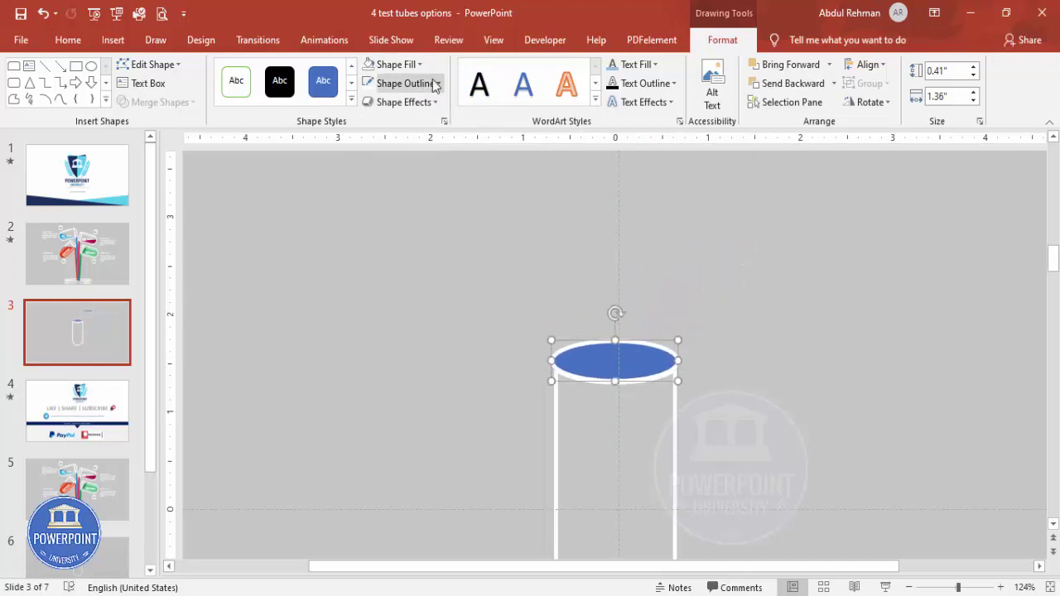
click(390, 65)
click(399, 242)
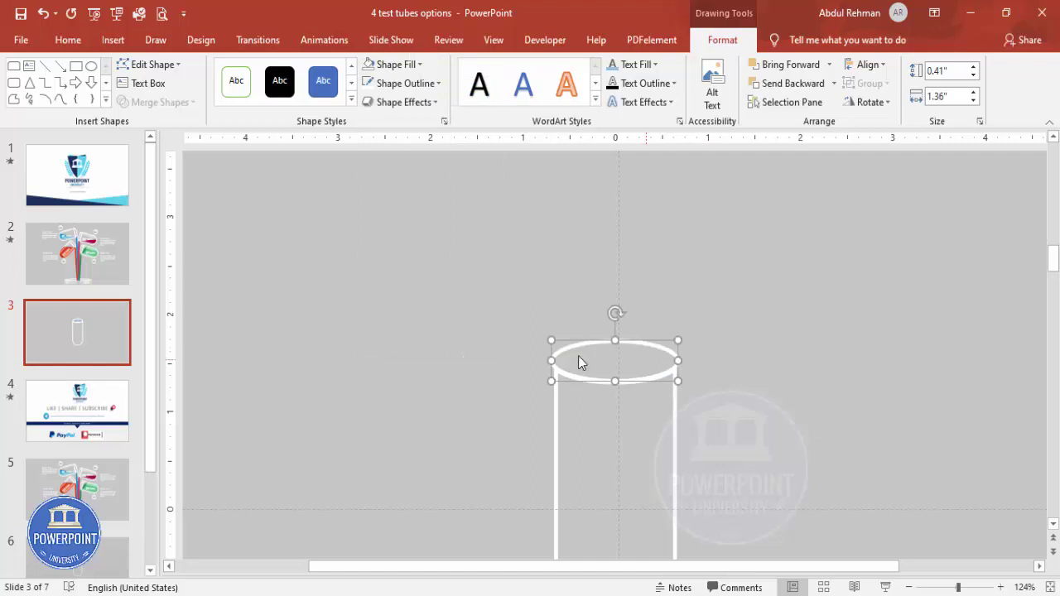
drag(551, 338, 553, 347)
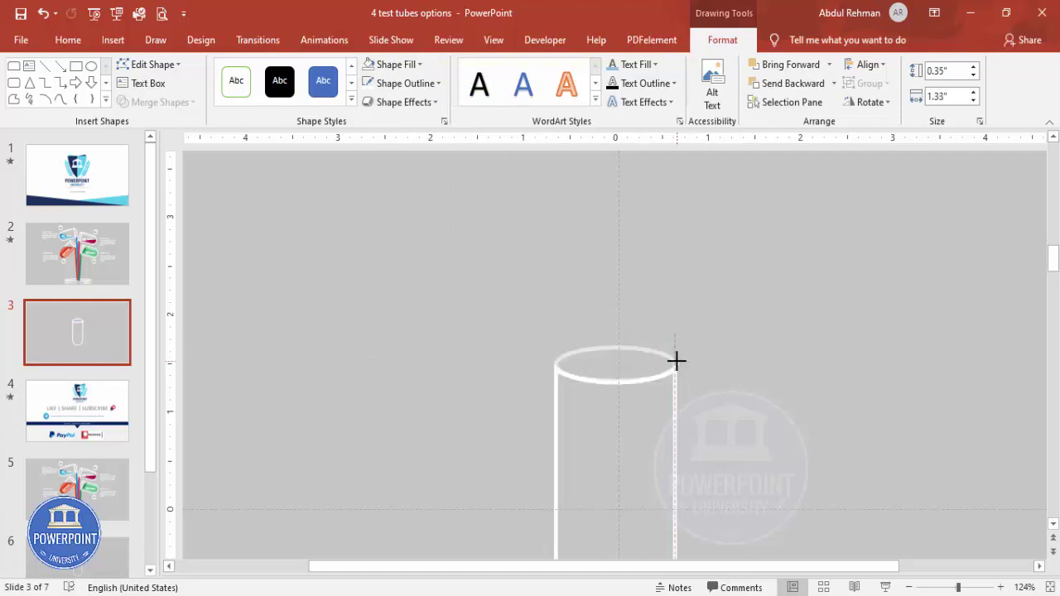
click(700, 384)
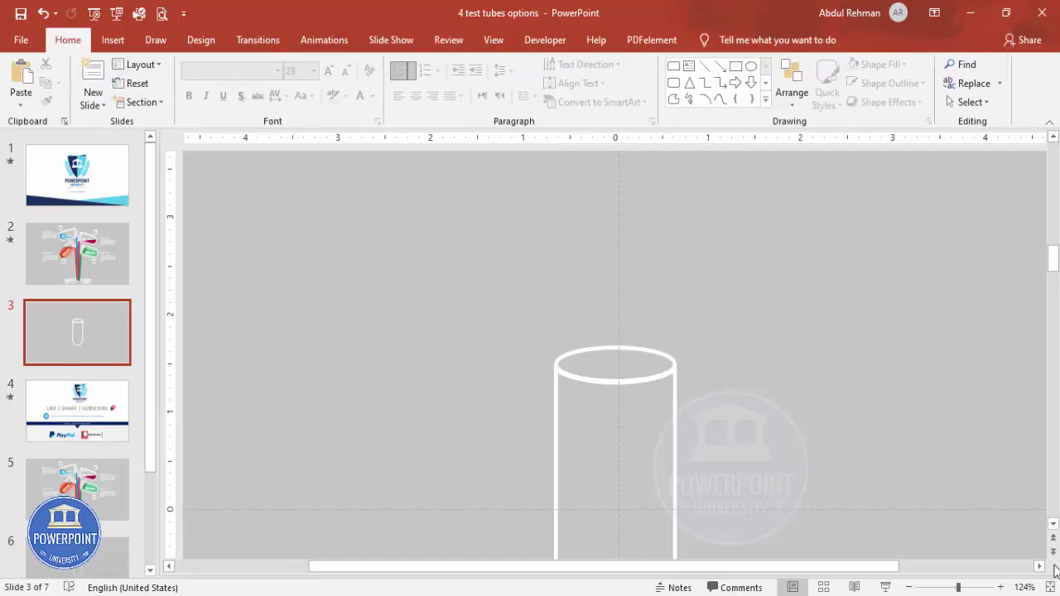
- Zoom out and place a copy of the outlined tube to its left
scroll(670, 406, down, 5)
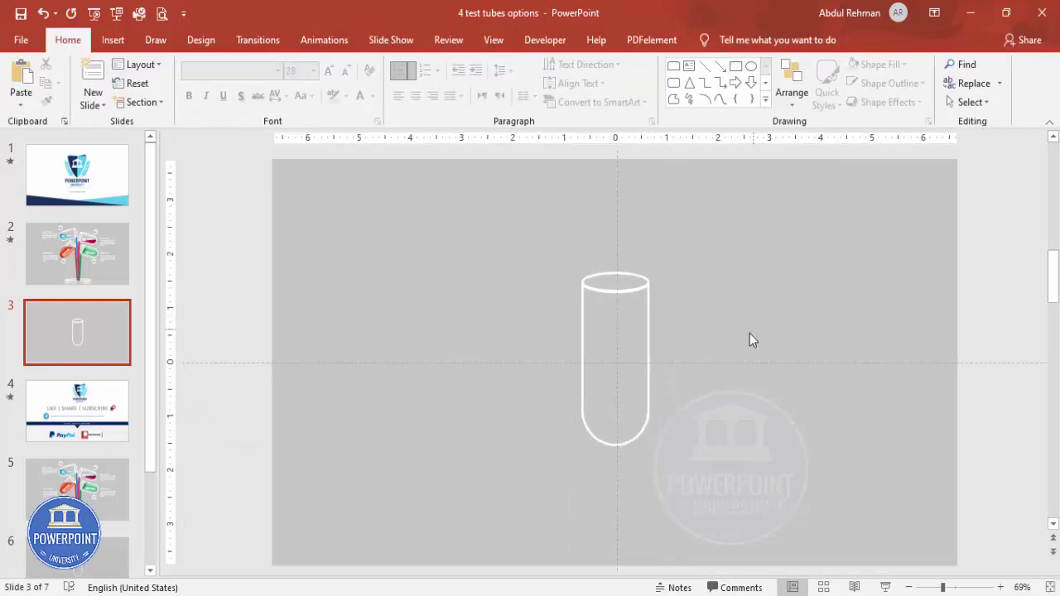
click(649, 332)
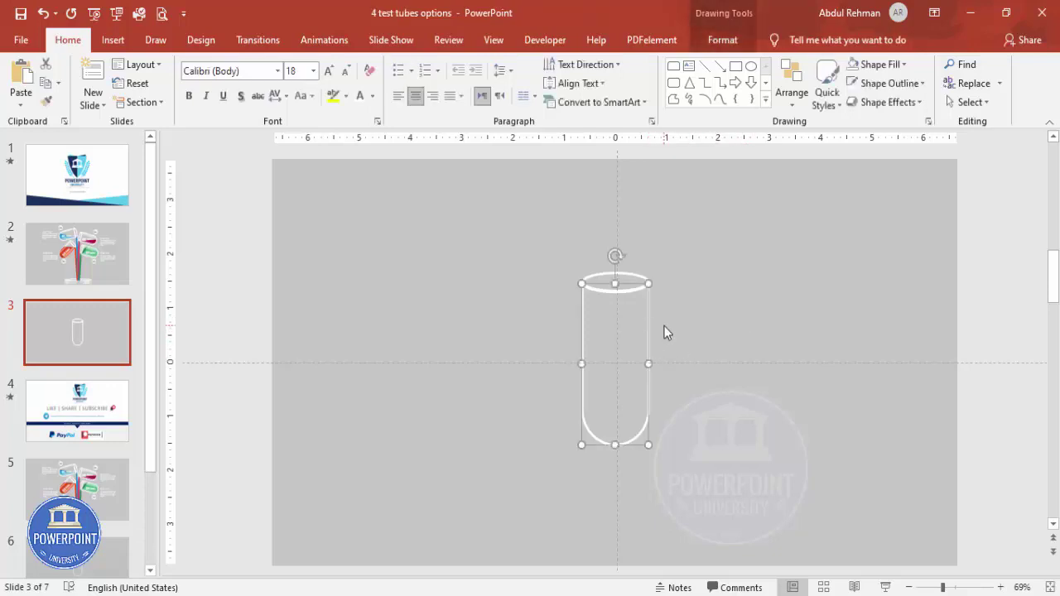
ctrl+drag(655, 329, 480, 308)
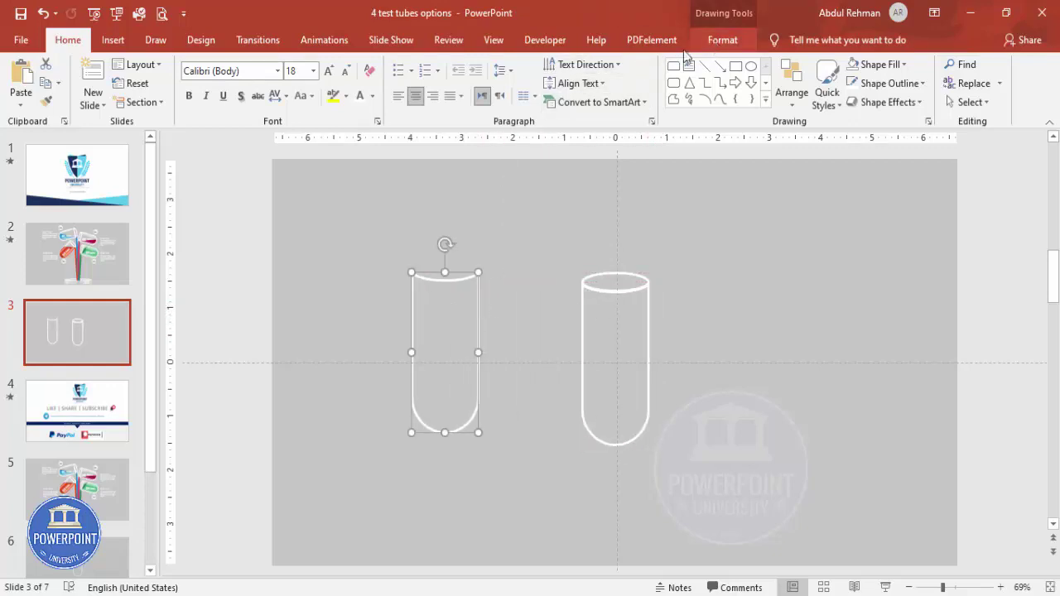
- Fill the copied tube with white and set its outline to No Outline
click(717, 41)
click(387, 65)
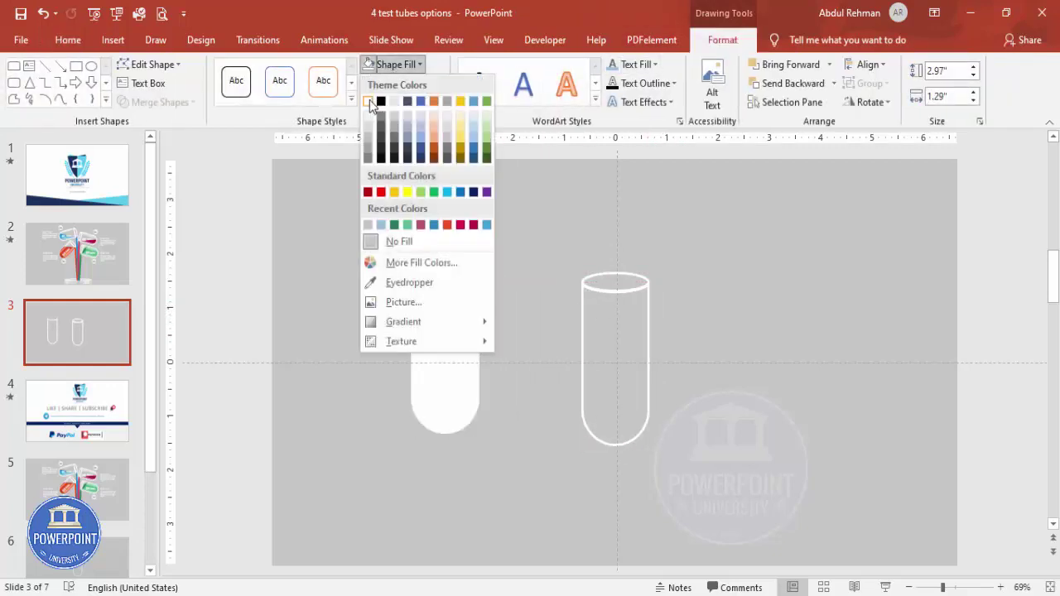
click(369, 100)
click(408, 83)
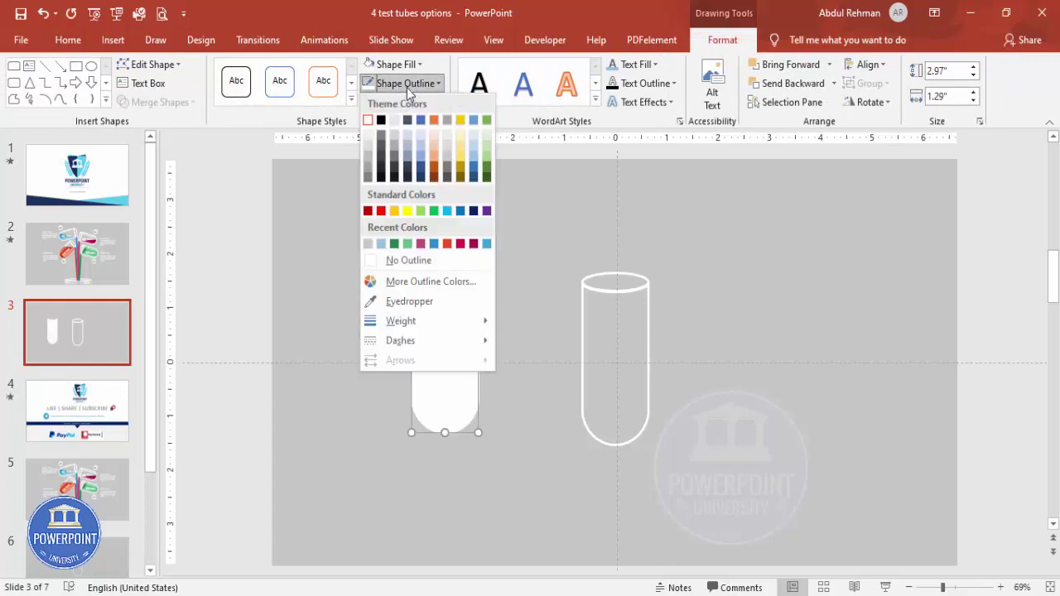
click(414, 264)
click(539, 247)
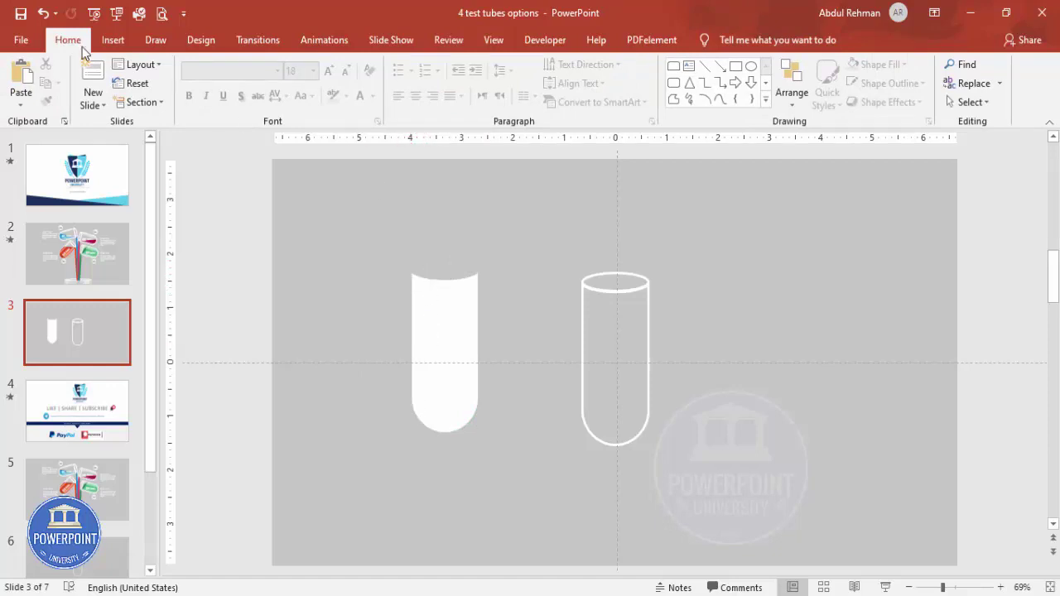
click(113, 40)
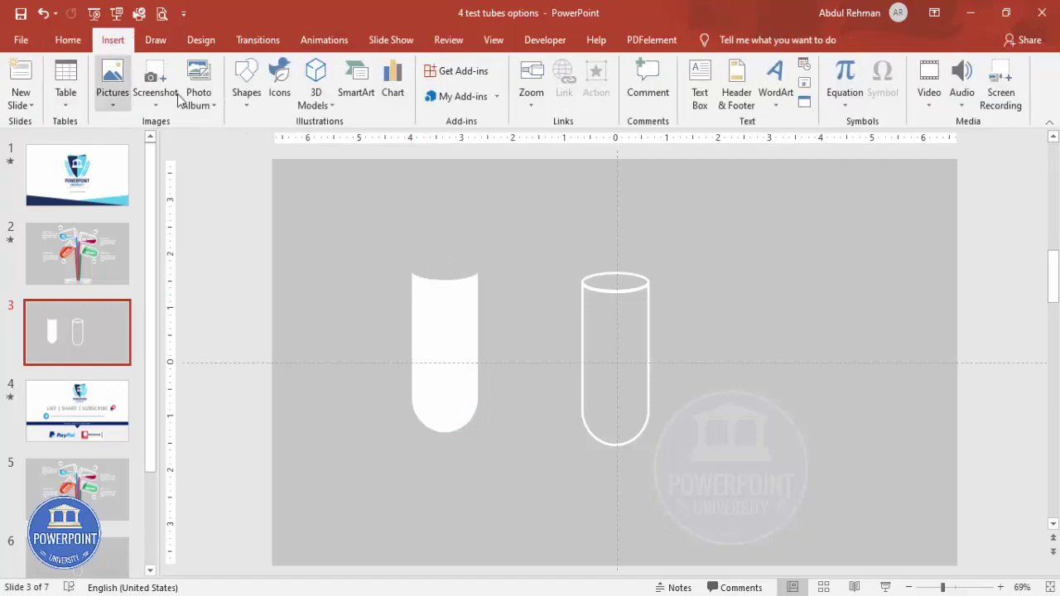
- Draw two rectangles overlapping the solid white tube, one on its left and one across its middle
click(245, 95)
click(241, 220)
drag(385, 249, 419, 460)
mouse_move(426, 322)
mouse_down()
mouse_move(417, 303)
mouse_move(447, 306)
mouse_move(448, 296)
mouse_up()
drag(462, 362, 466, 359)
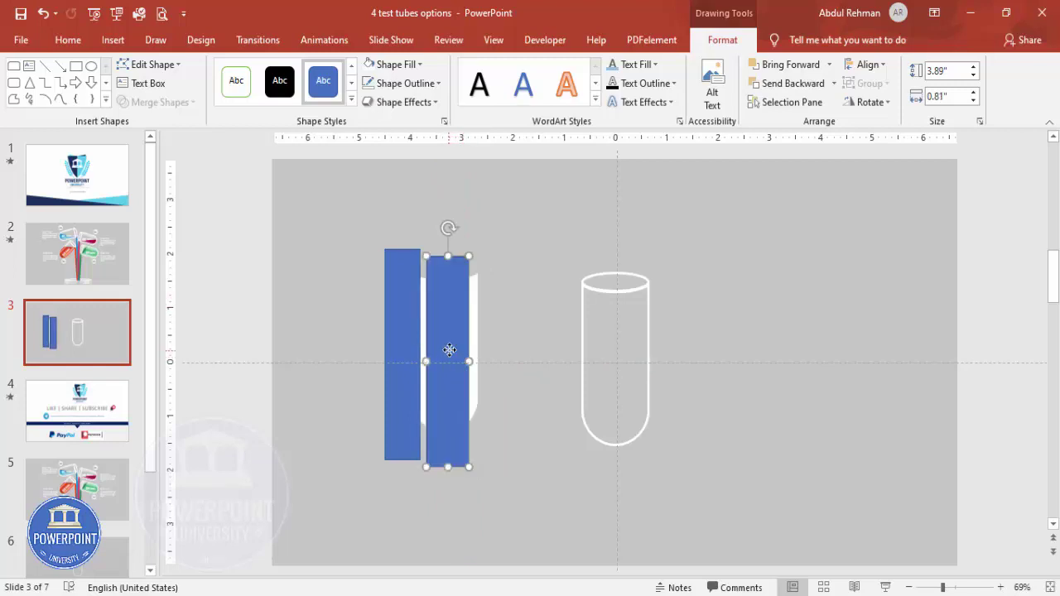
click(449, 350)
- Subtract both rectangles from the white tube with Merge Shapes, leaving two thin strips
click(475, 311)
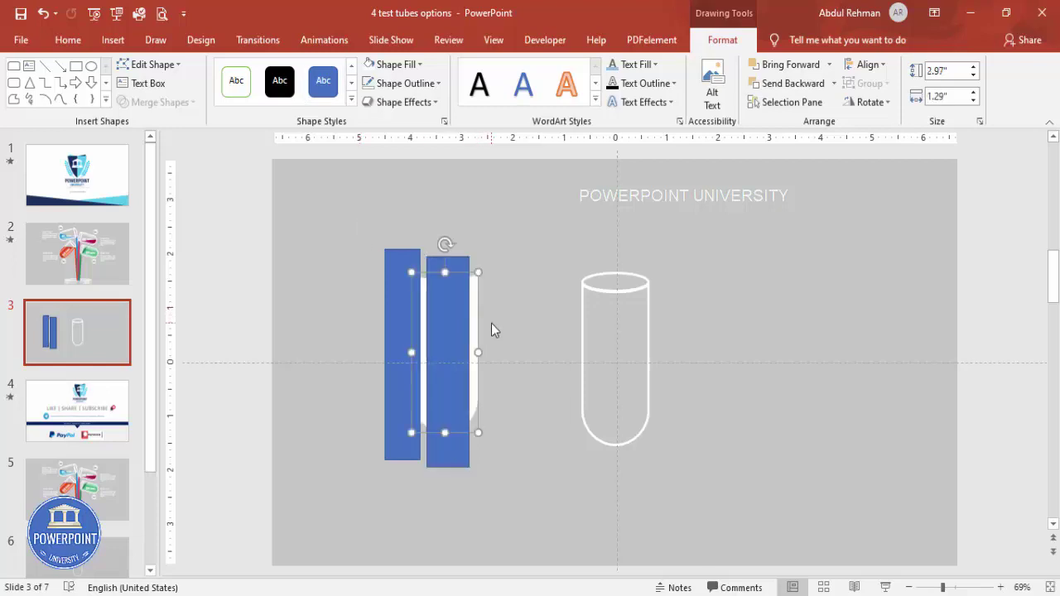
shift+click(401, 260)
shift+click(458, 259)
click(189, 102)
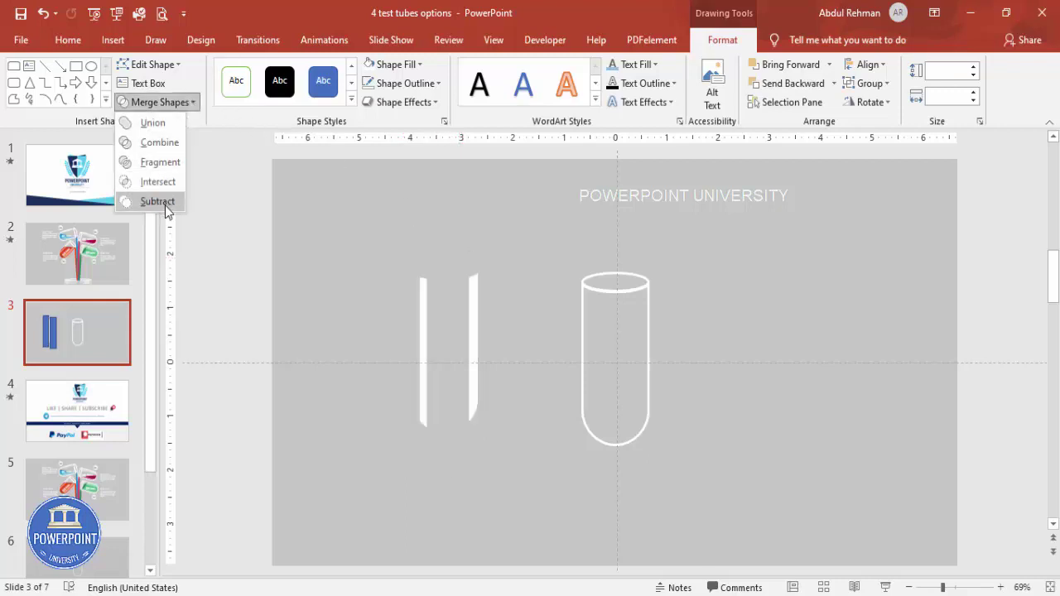
click(161, 202)
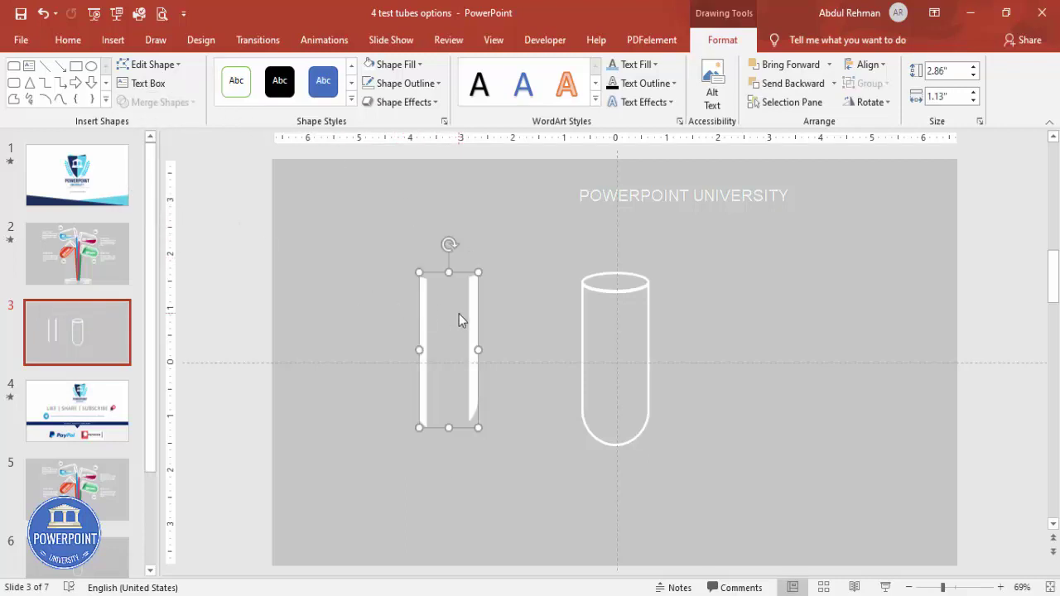
- Set the white strips' transparency to about 36% in Format Shape
drag(472, 311, 480, 311)
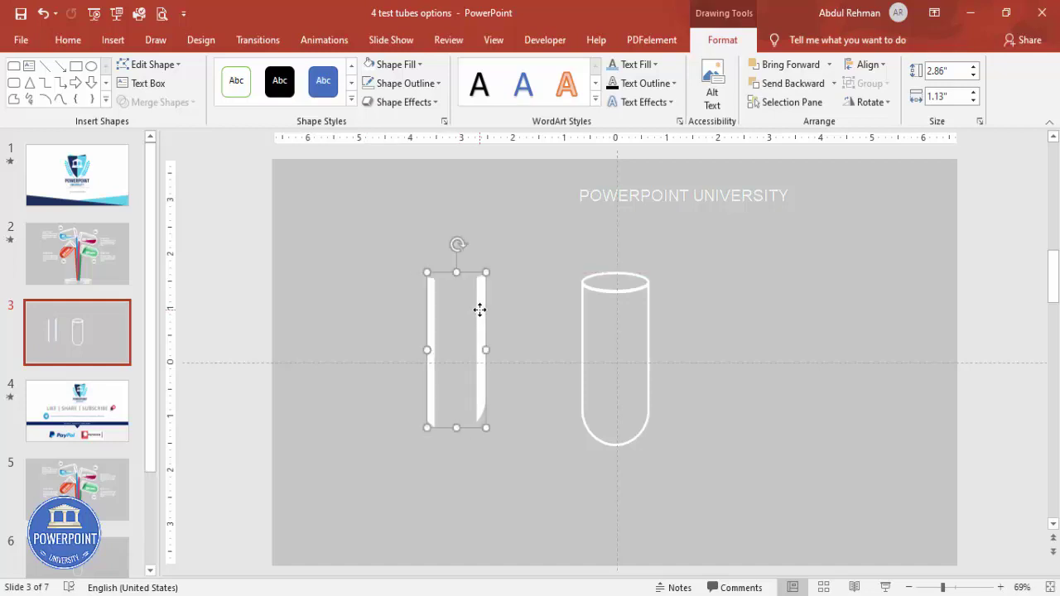
right_click(480, 311)
click(581, 563)
drag(940, 410, 949, 409)
- Move the strips inside the outlined tube and shorten them to 2.63" × 0.97"
drag(358, 305, 463, 306)
drag(514, 372, 507, 352)
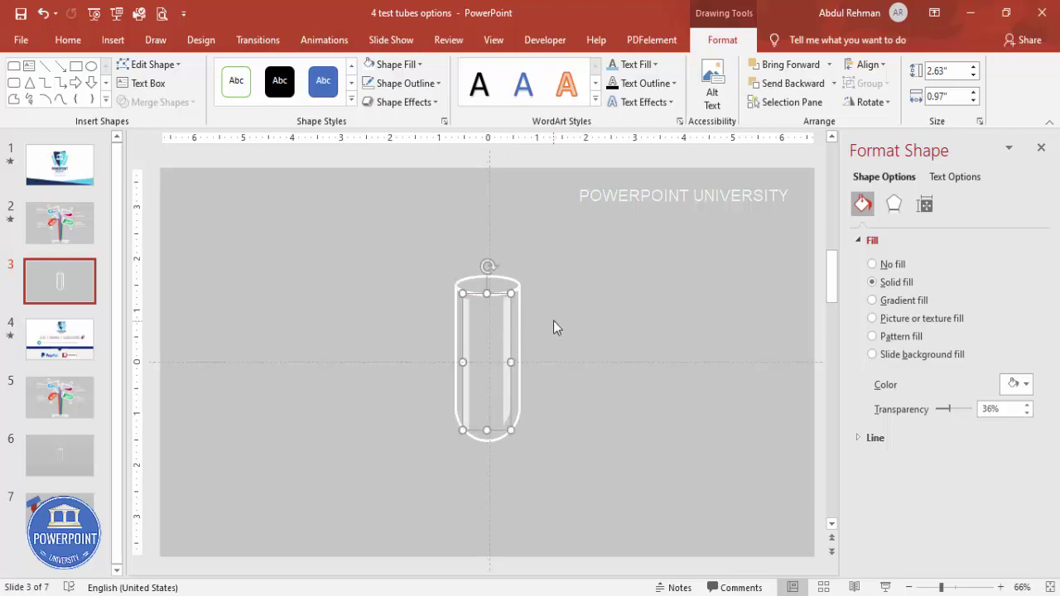
click(568, 305)
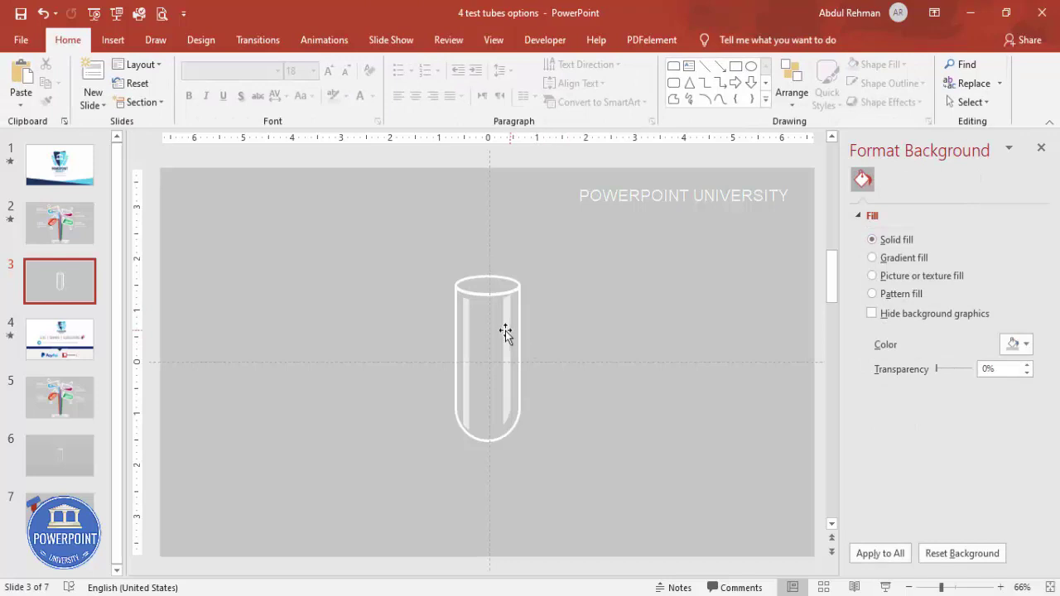